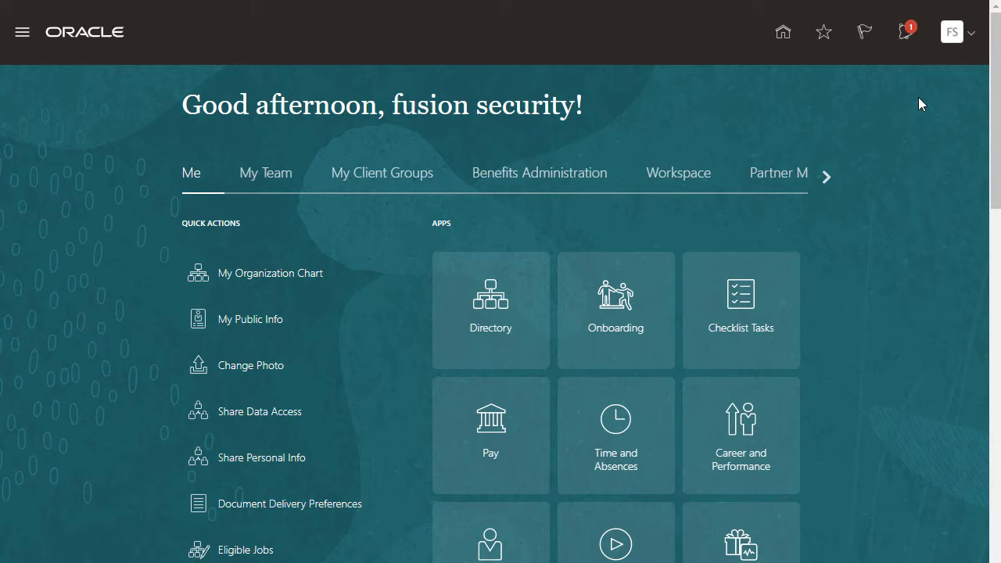
- Open Setup and Maintenance and switch the setup offering to Supply Chain Planning
left_click(952, 33)
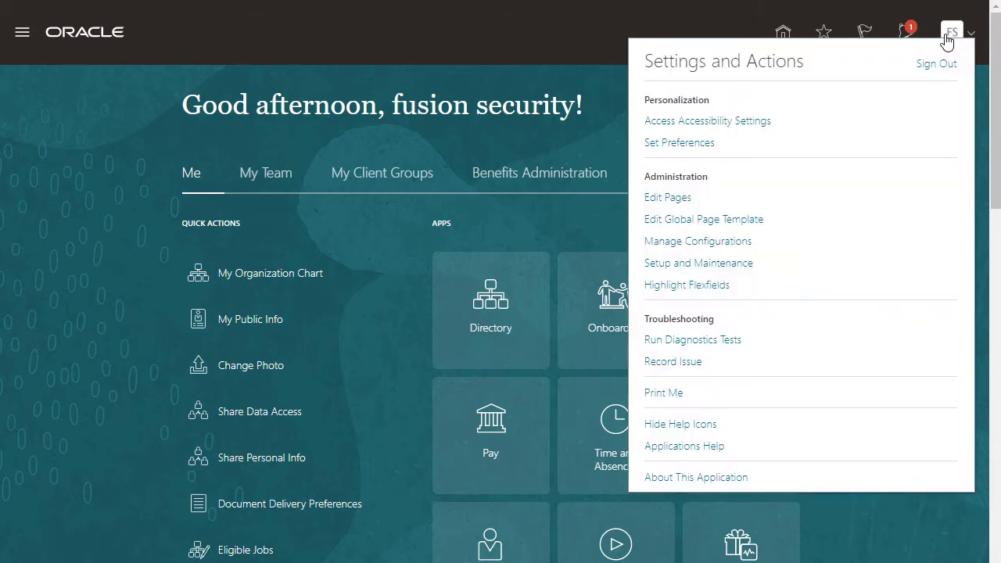
left_click(682, 266)
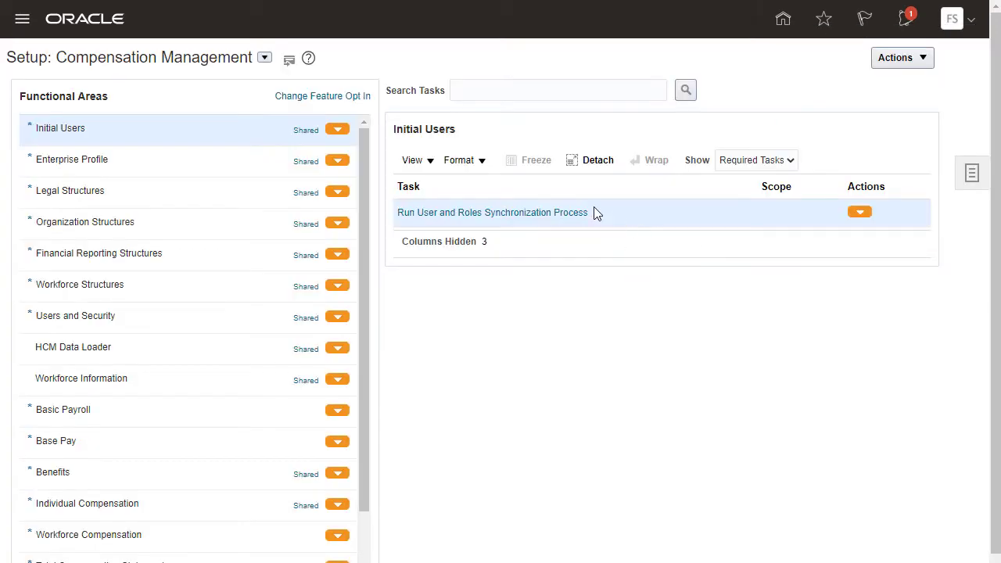
left_click(264, 60)
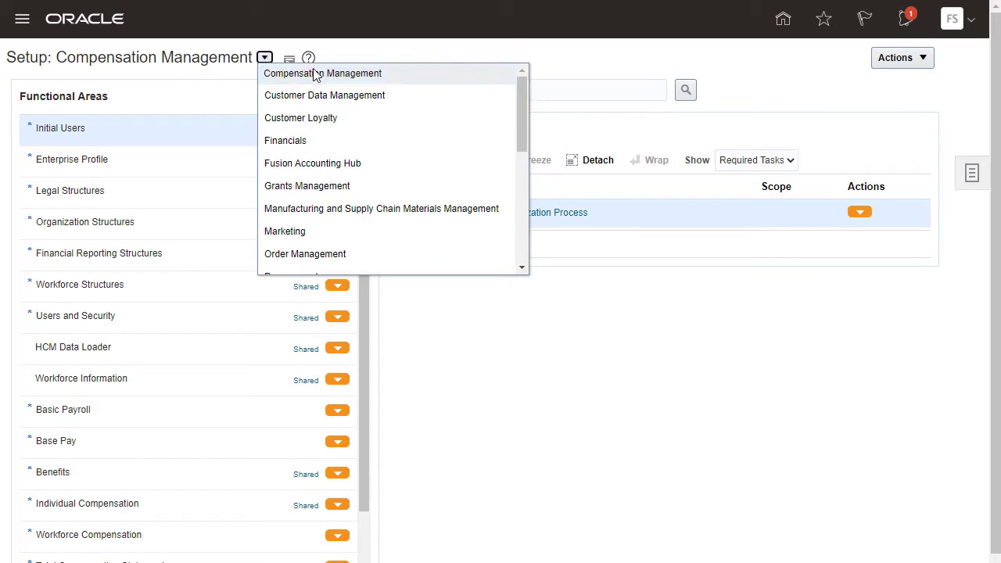
left_click_drag(519, 110, 517, 229)
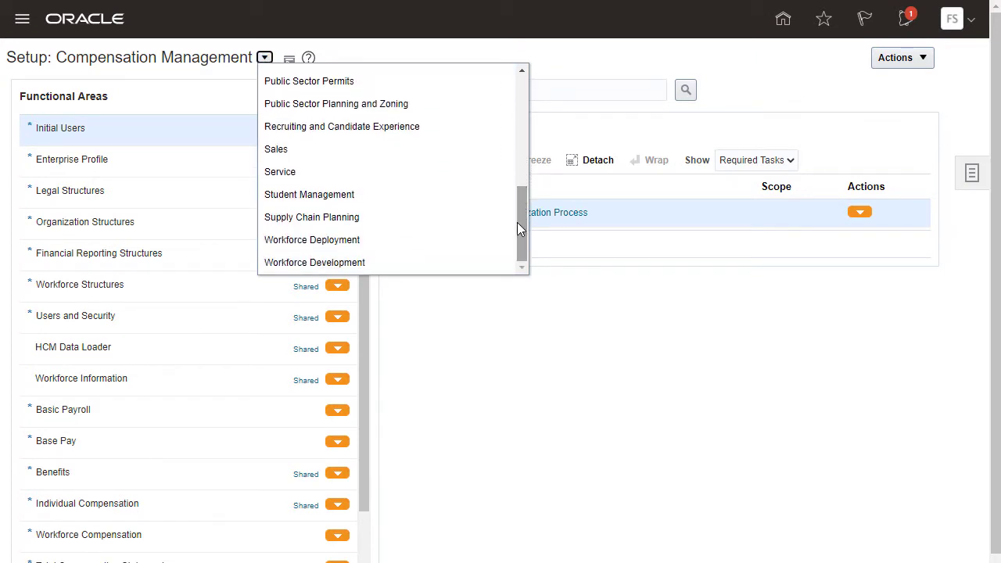
left_click(351, 217)
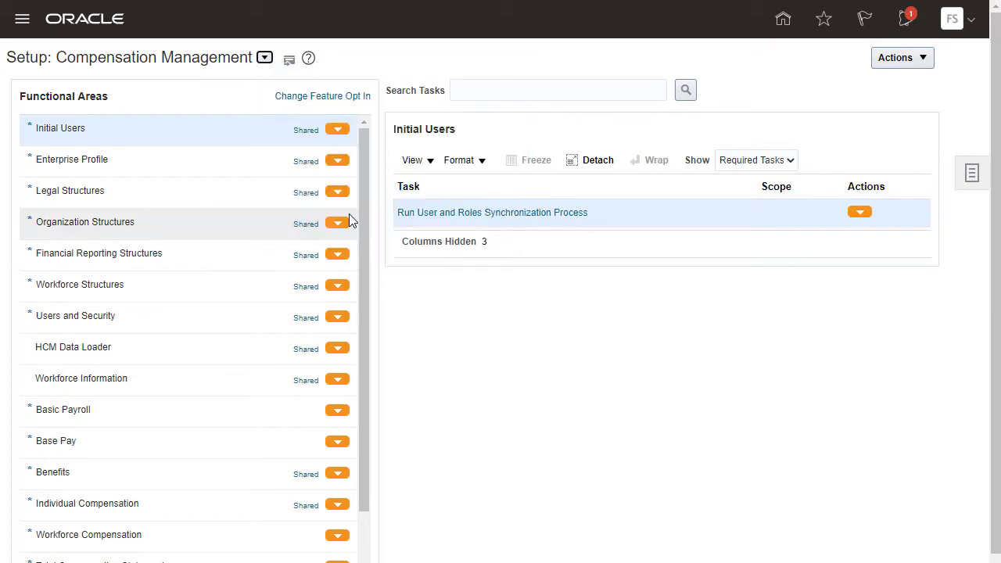
- Create a new offering import using the configuration package Supply Chain Planning20DGA_ERTK_20200925_081756_061.zip from Downloads
left_click(932, 58)
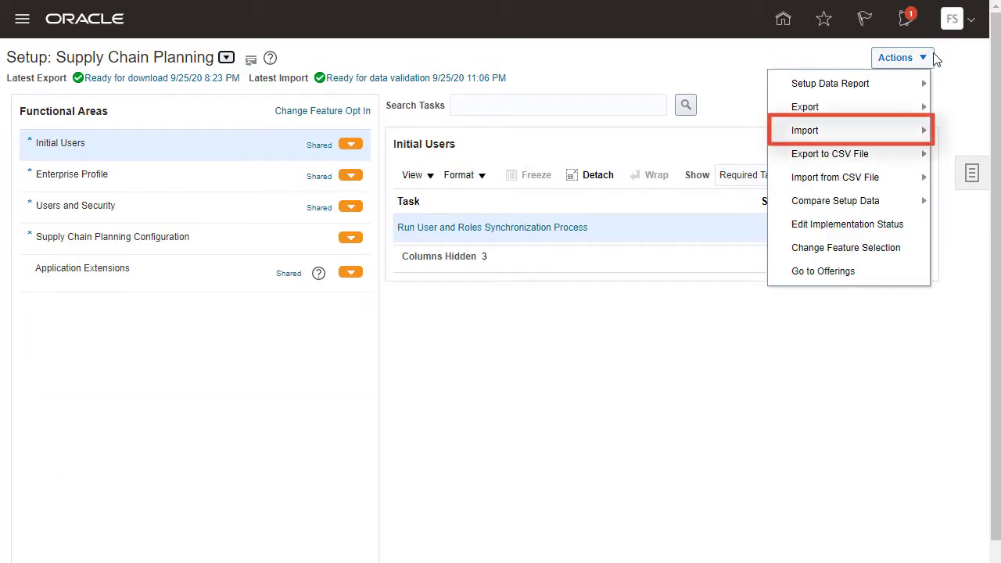
mouse_move(886, 131)
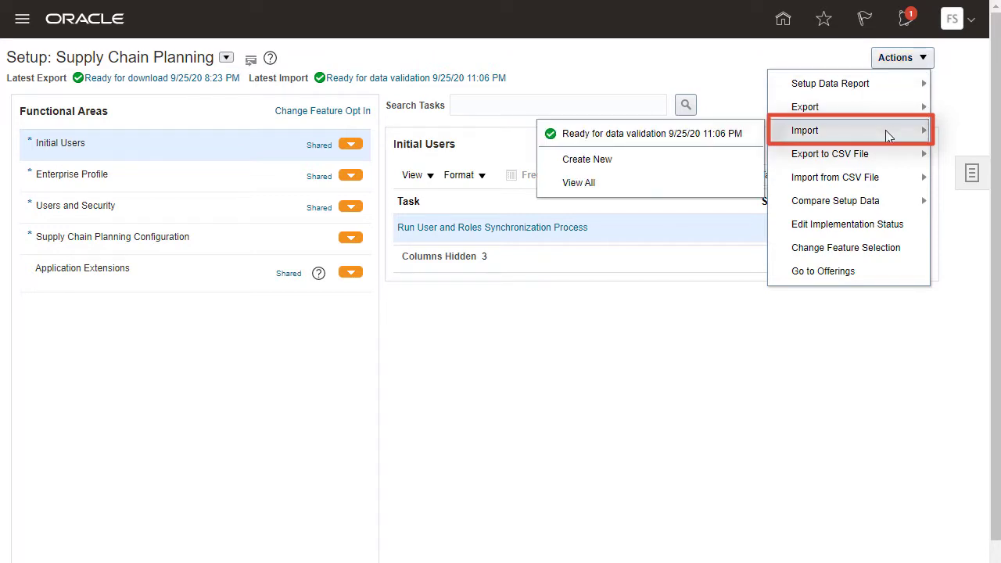
left_click(731, 164)
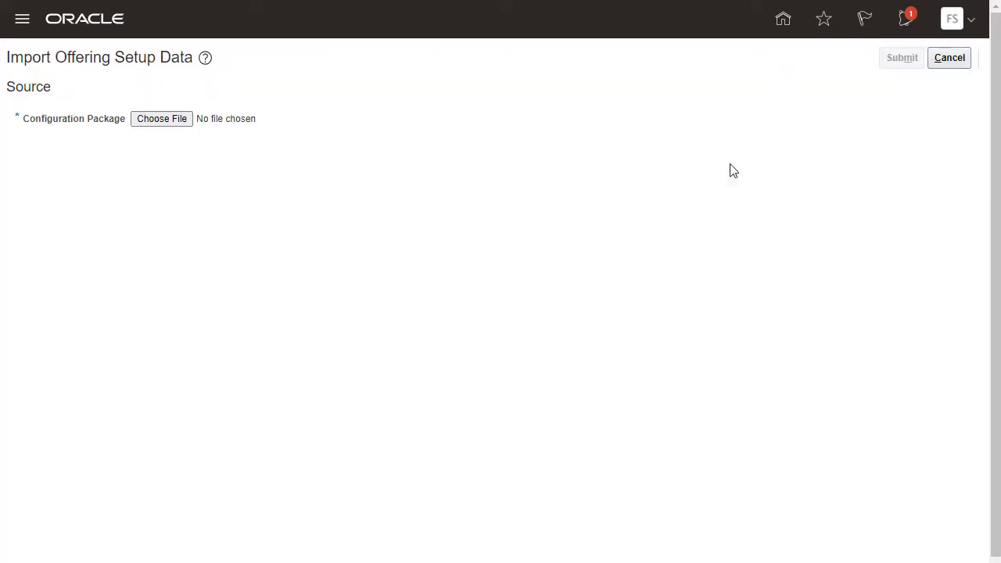
left_click(178, 123)
left_click(595, 208)
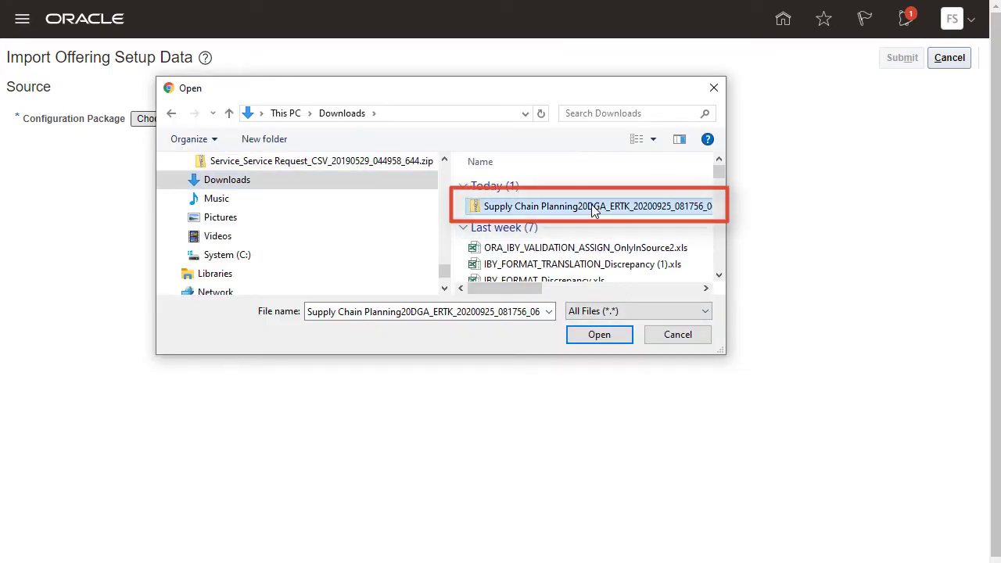
left_click(602, 335)
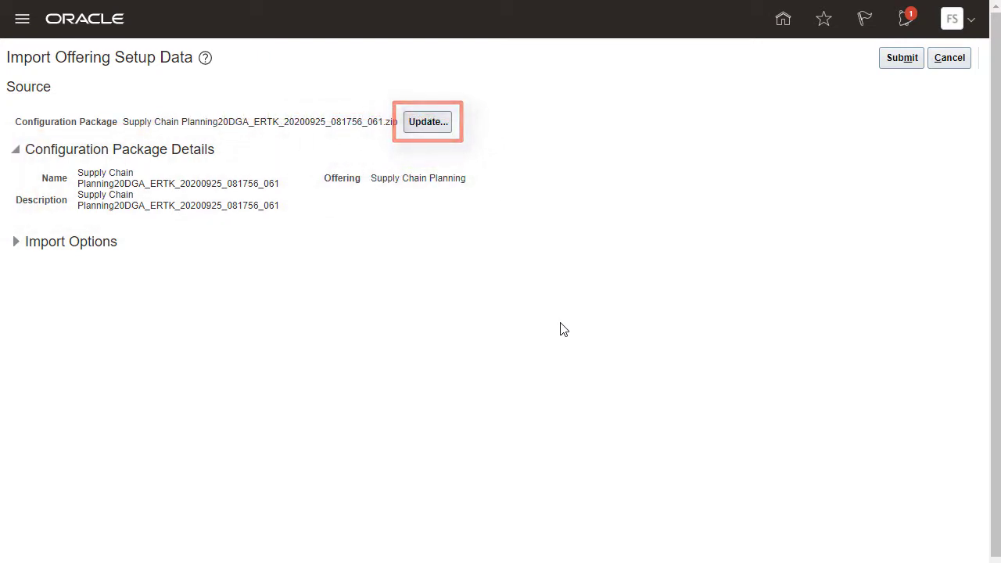
- Enable Import feature selection in the import options, submit the import and accept the configuration change
left_click(17, 243)
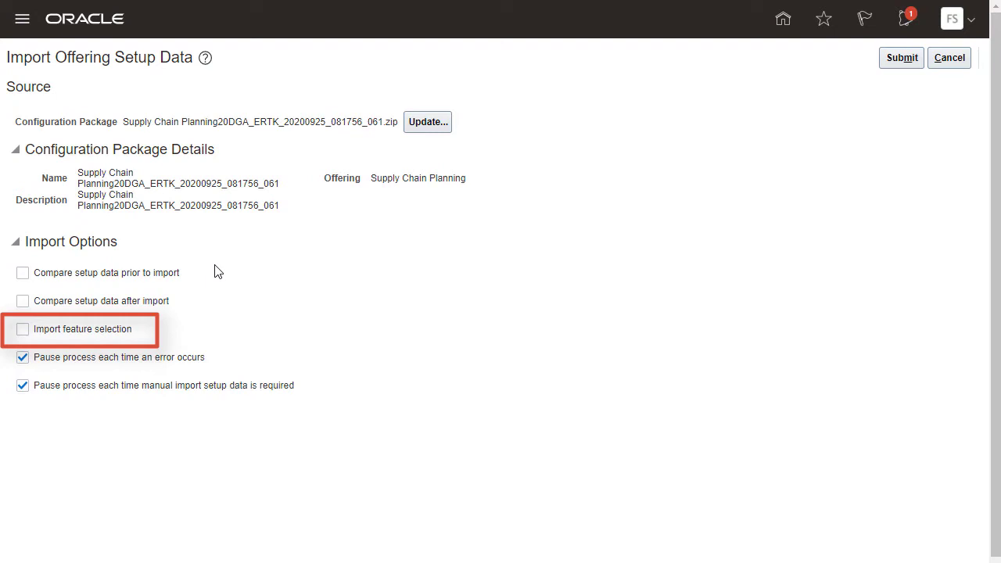
left_click(22, 331)
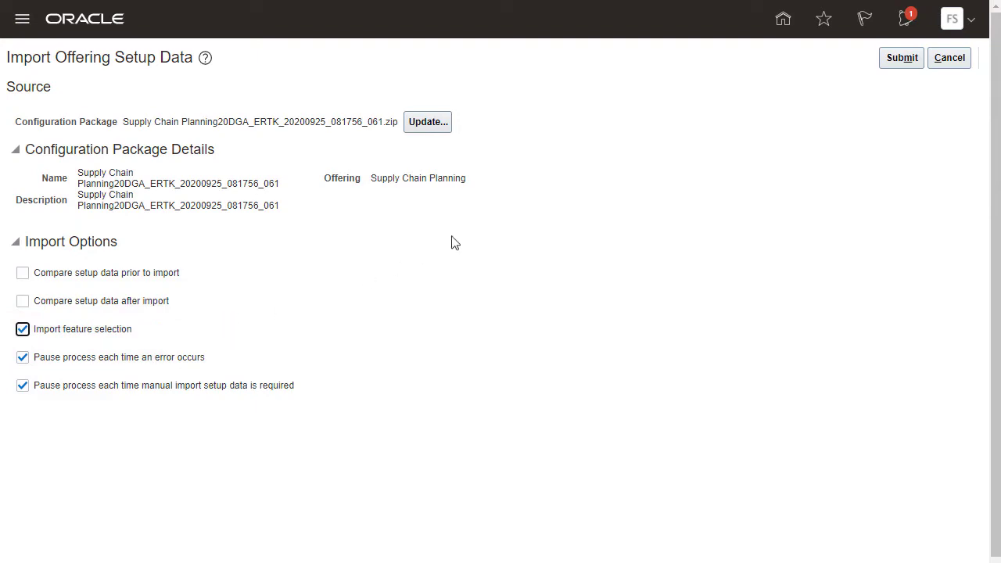
left_click(901, 60)
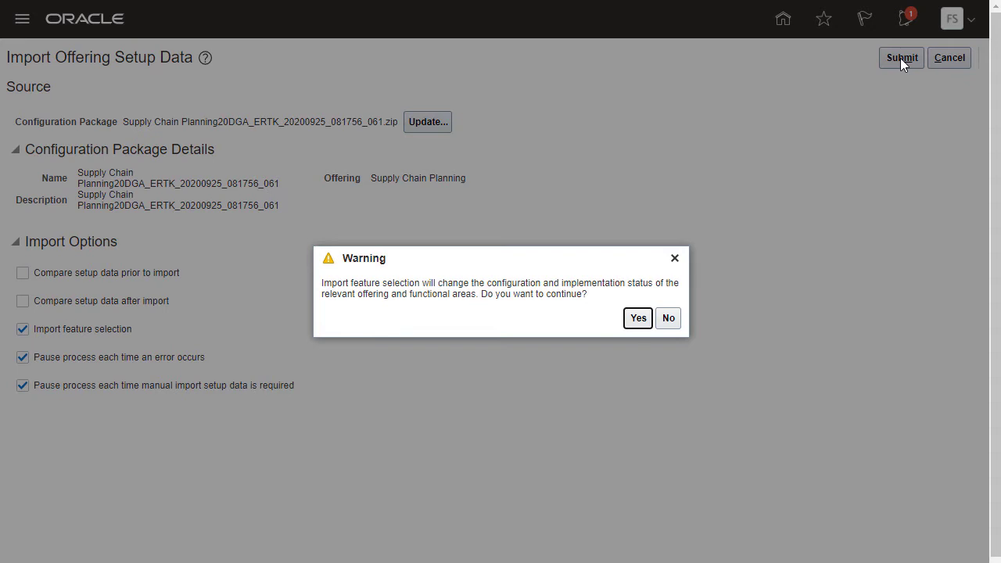
key("Return")
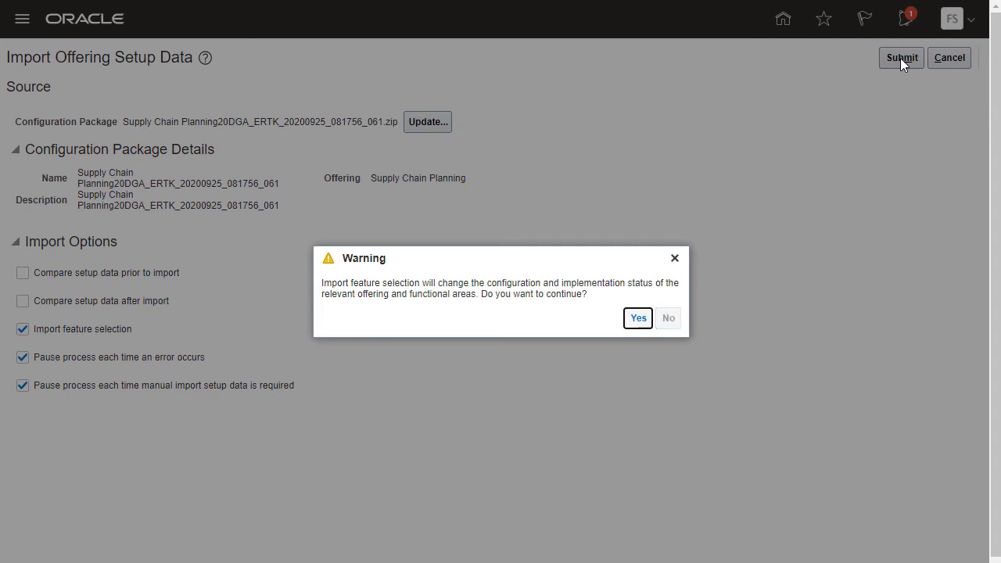
left_click(638, 317)
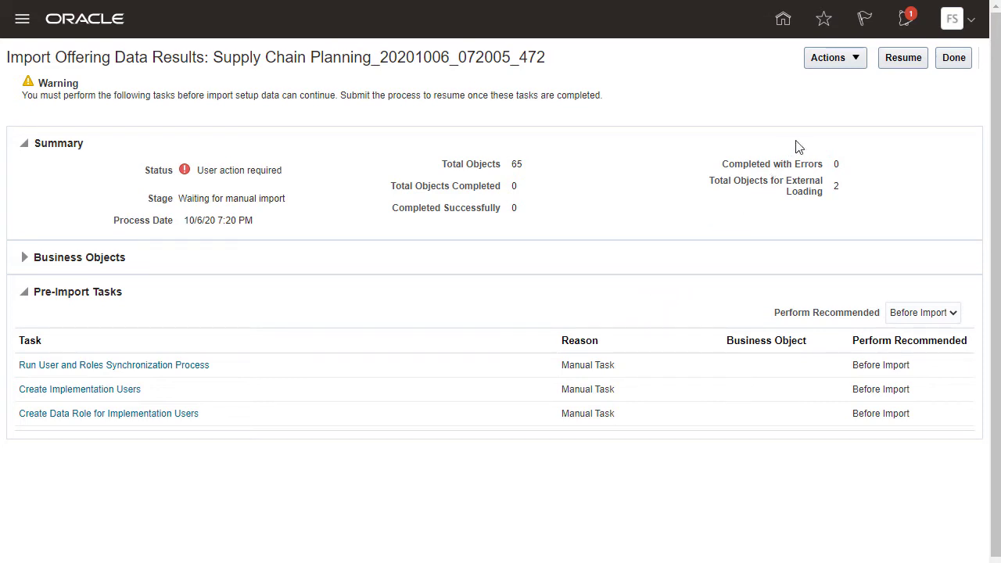
- Resume the import past the pre-import manual tasks, keeping both pause options enabled
left_click(890, 62)
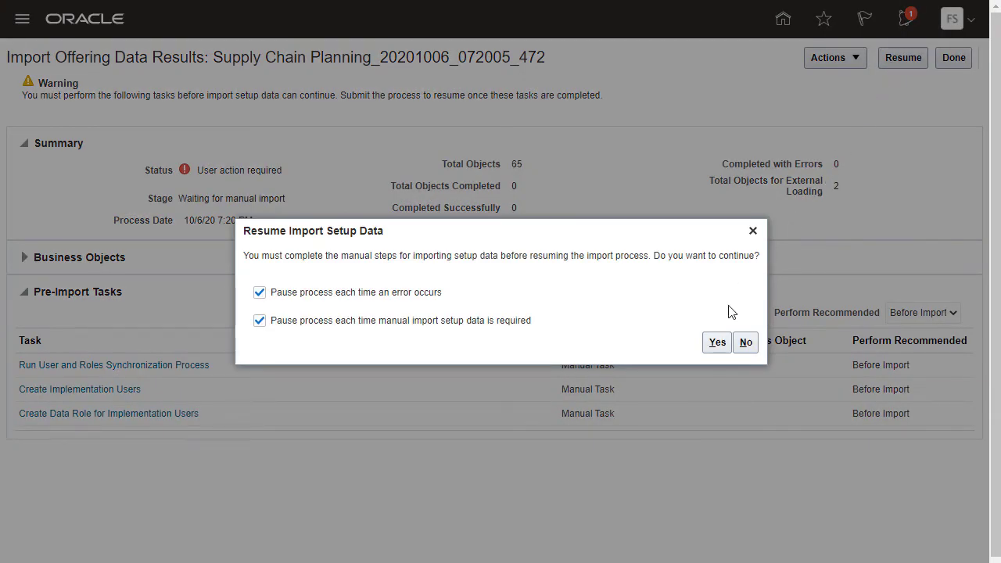
left_click(715, 344)
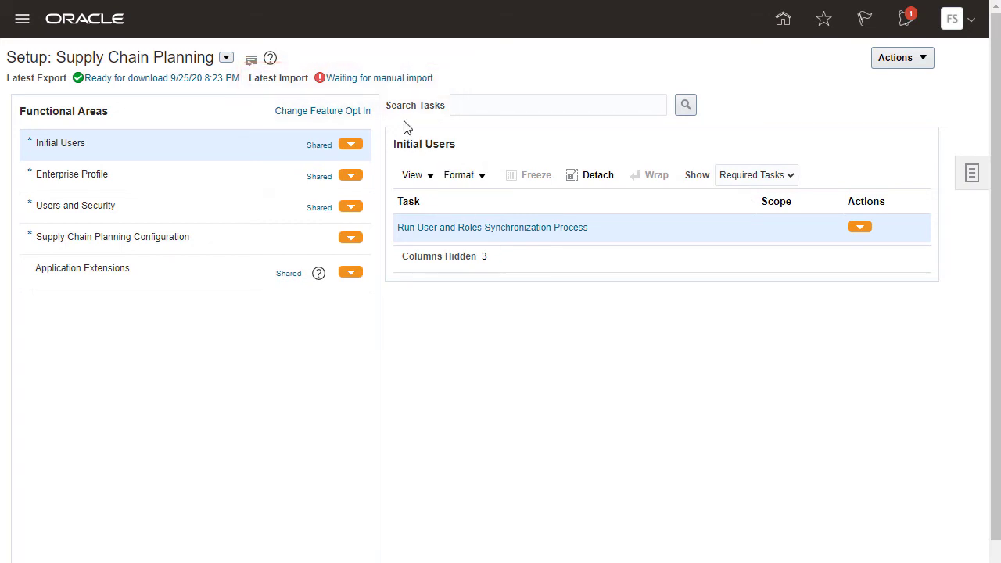
- Open the latest import's results and go to the Manage Users task for the User business object
left_click(372, 78)
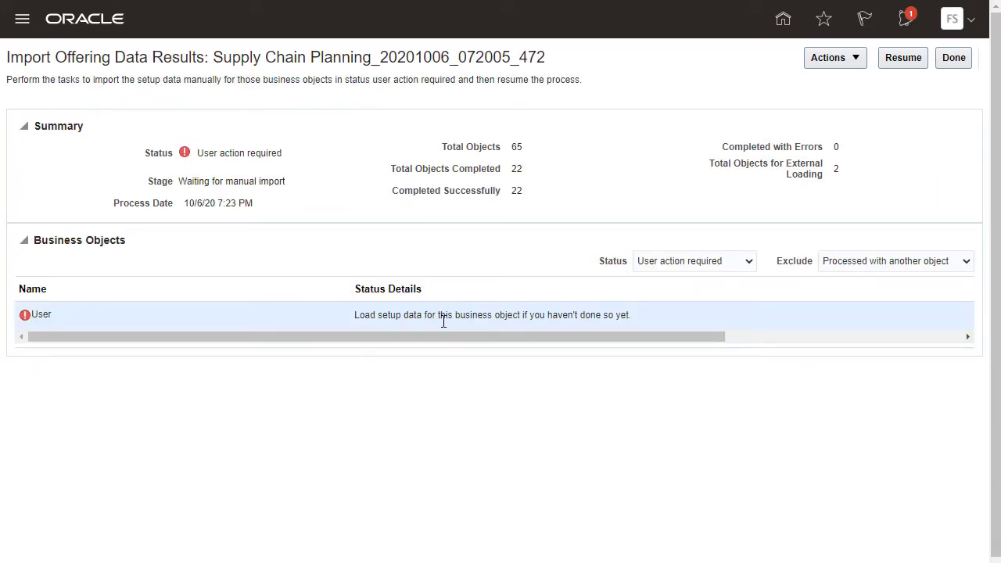
left_click_drag(466, 337, 822, 345)
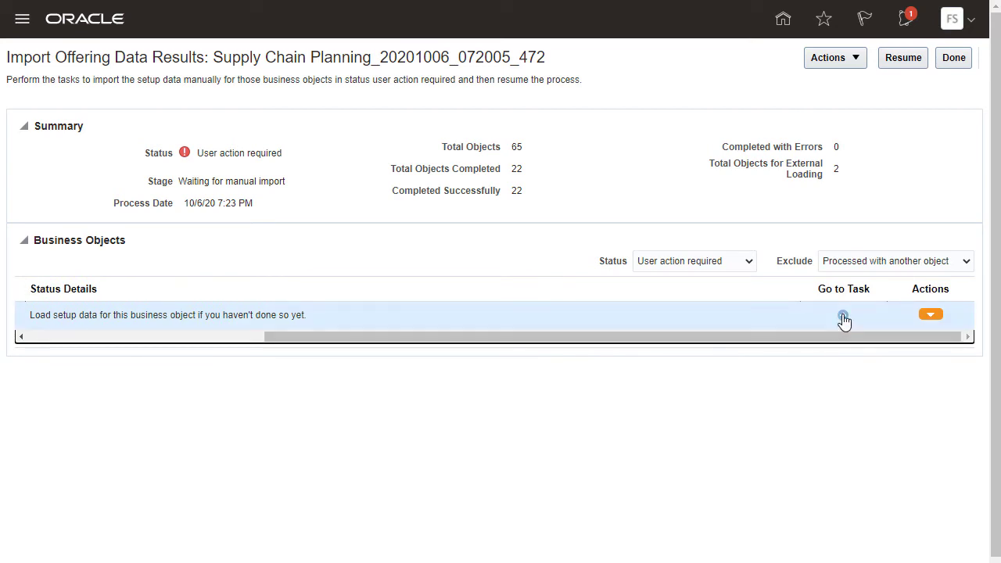
left_click(843, 315)
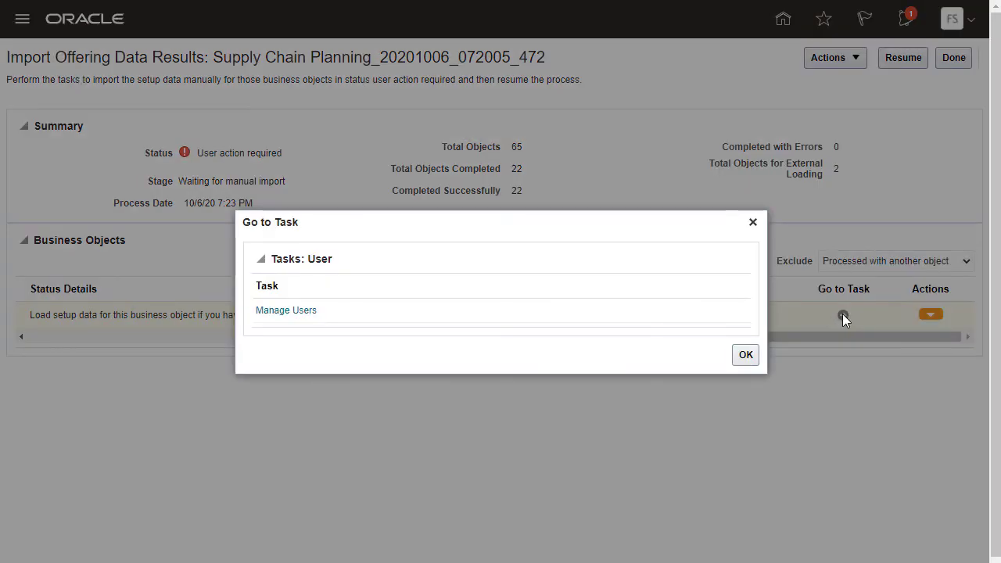
left_click(275, 310)
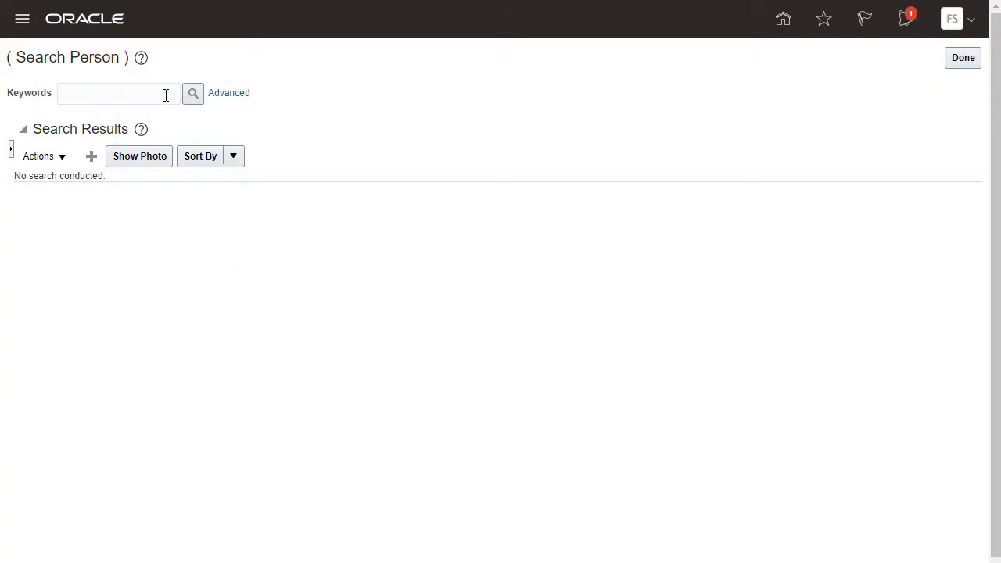
- Search for people with the keyword US to check the loaded users, and return to the import results
left_click(166, 95)
type("US")
left_click(192, 100)
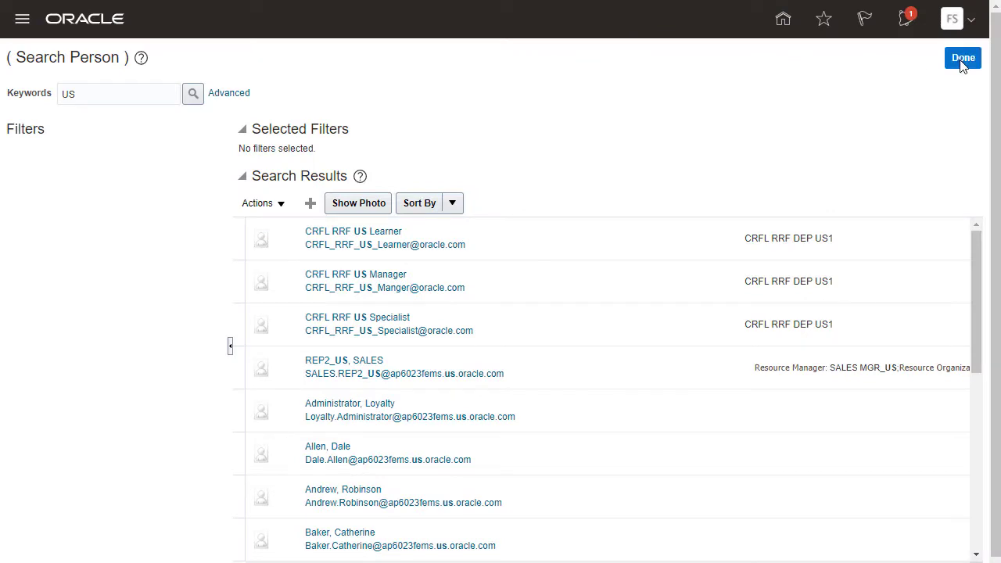
left_click(961, 61)
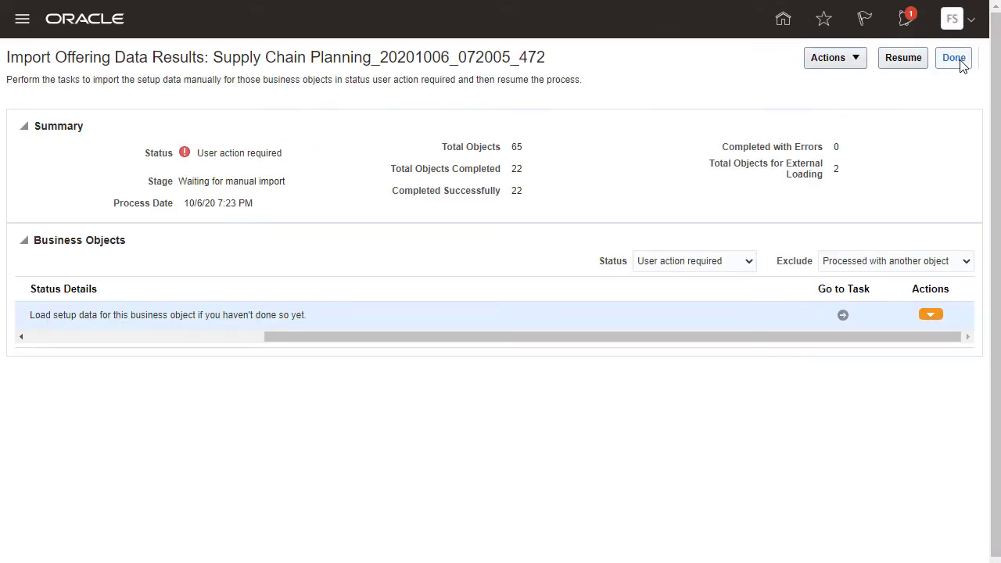
- Resume the import after the User data check, keeping both pause options enabled
left_click(908, 61)
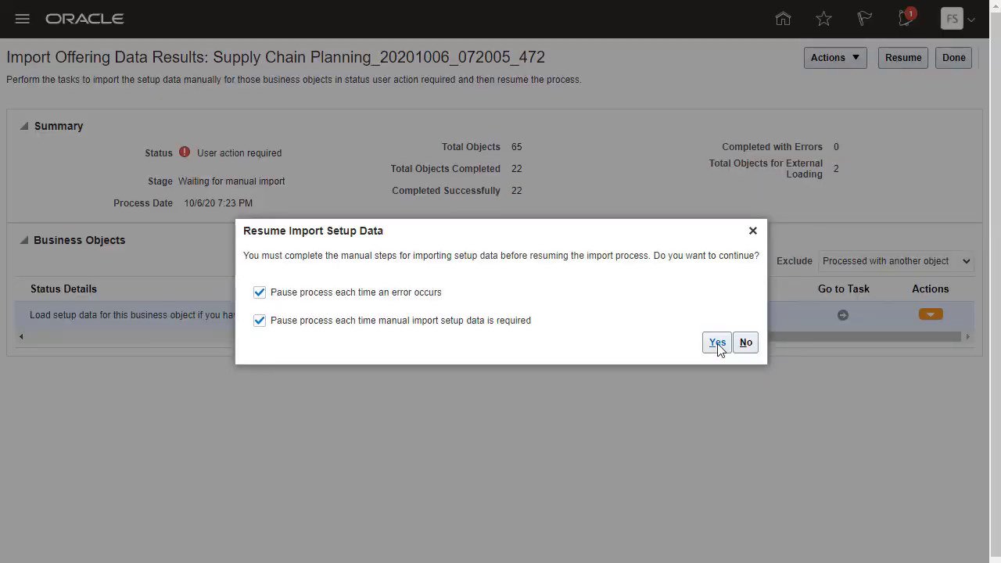
left_click(717, 344)
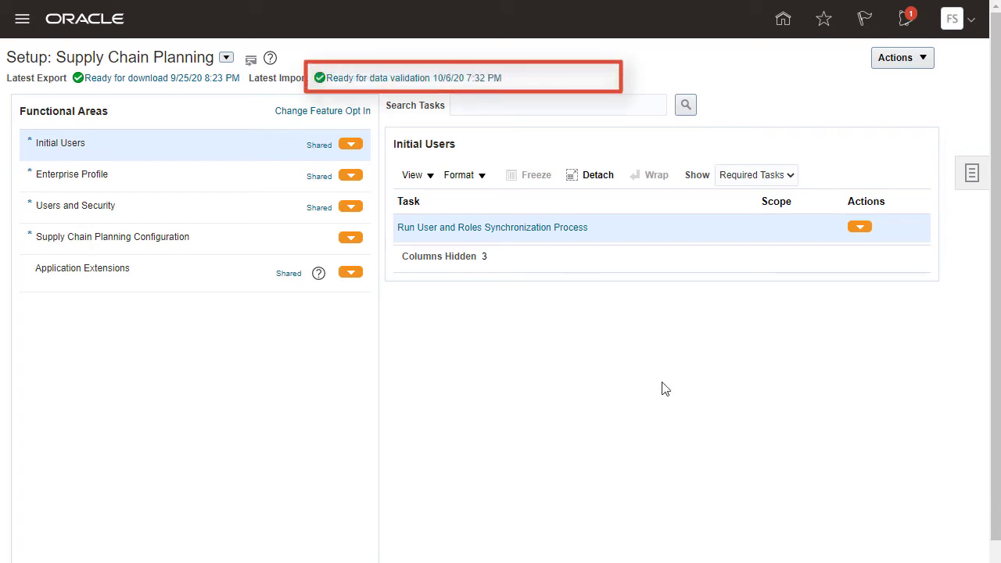
- Review the latest import's summary, business object statuses and manual tasks, and return to the offering setup page
left_click(409, 78)
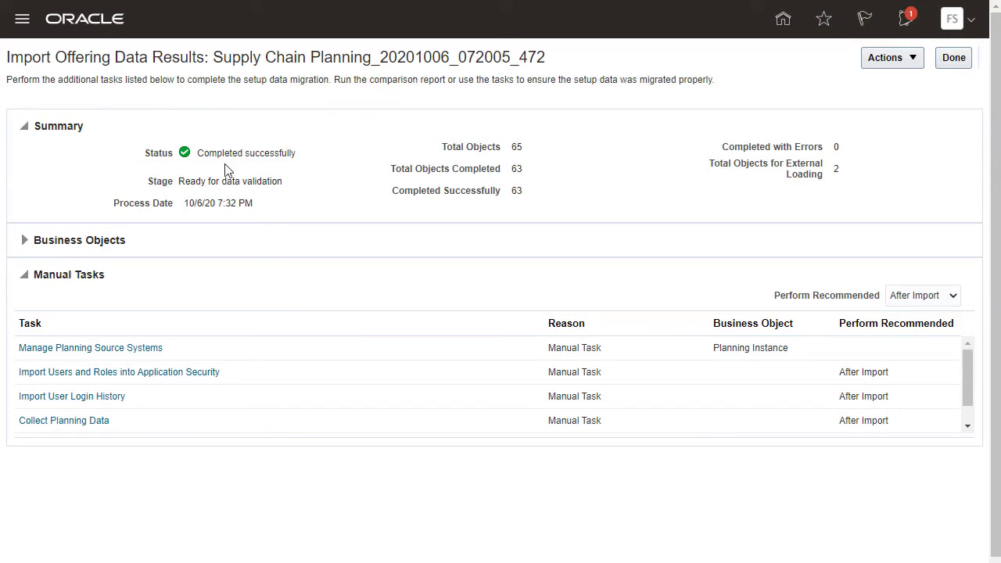
left_click(24, 241)
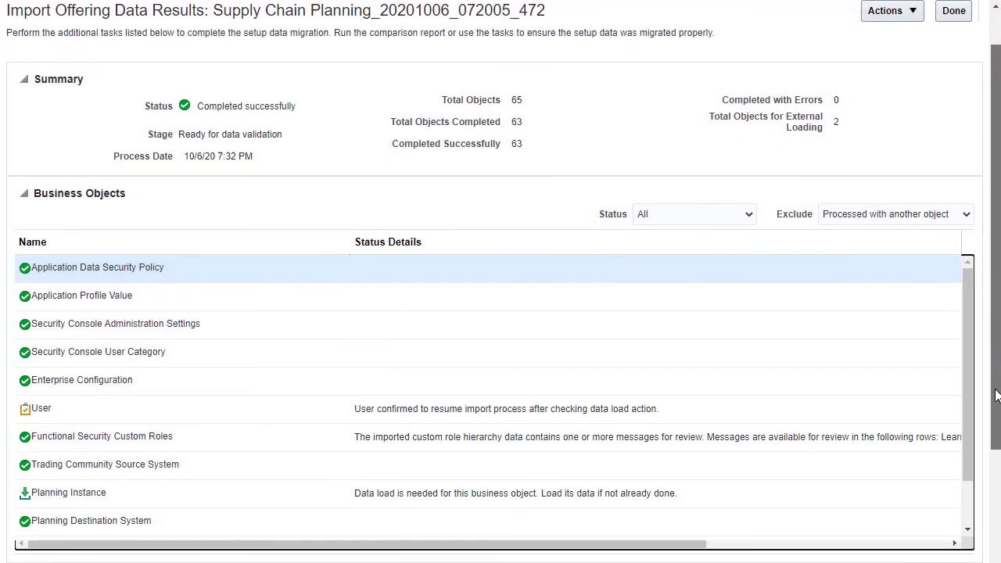
left_click_drag(995, 344, 997, 471)
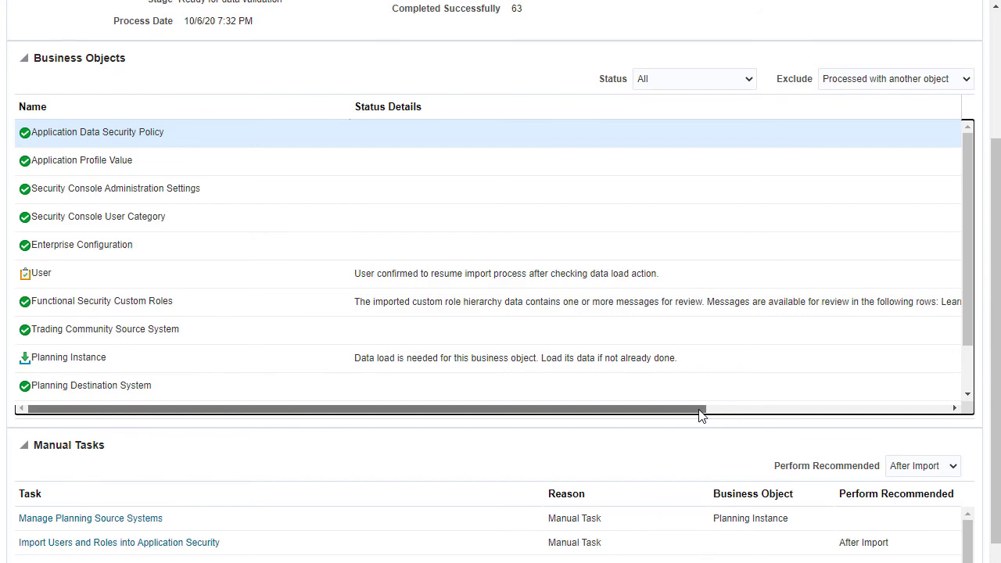
left_click_drag(700, 415, 568, 419)
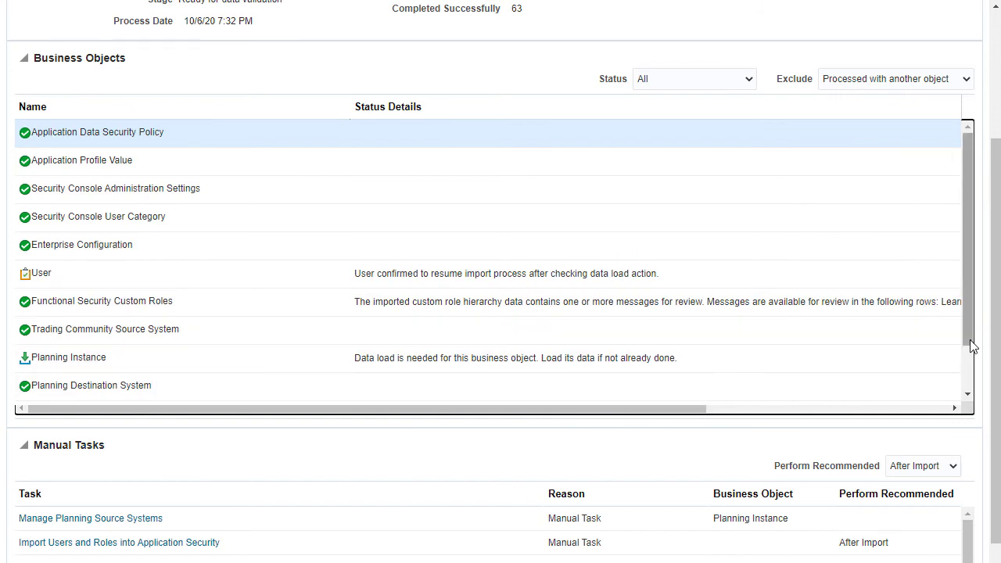
left_click_drag(996, 346, 996, 130)
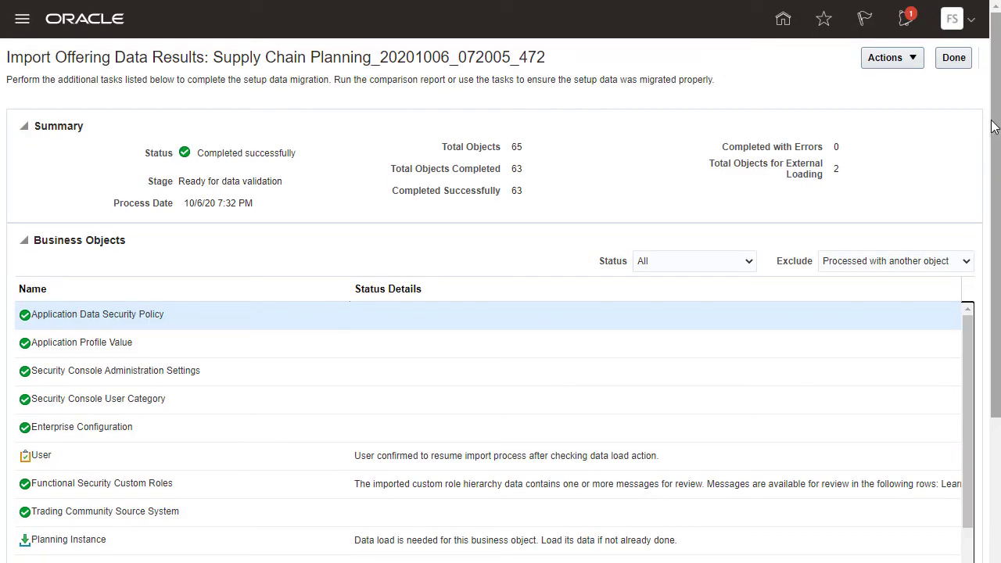
left_click(954, 59)
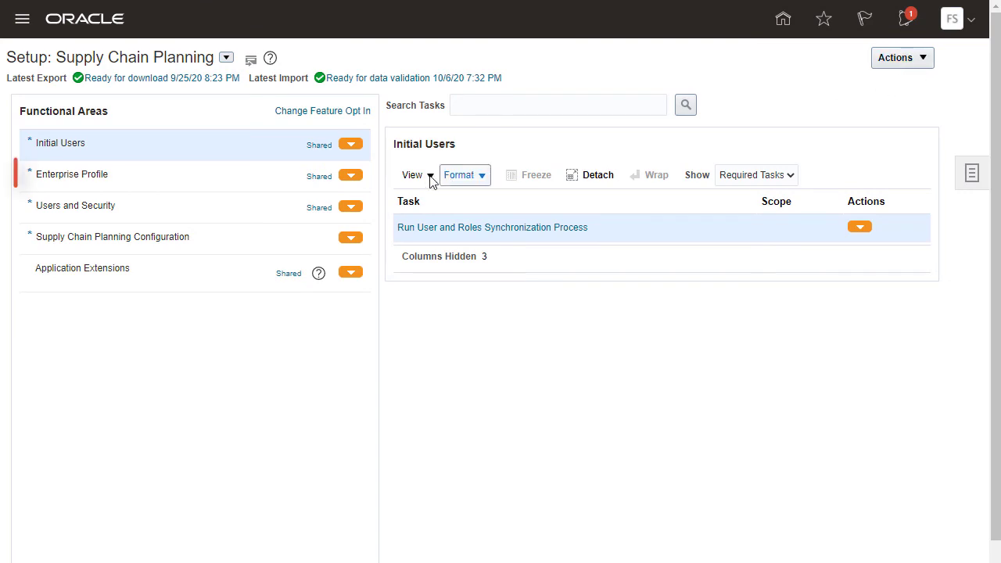
- Start a new setup data import for the Enterprise Profile functional area
left_click(350, 177)
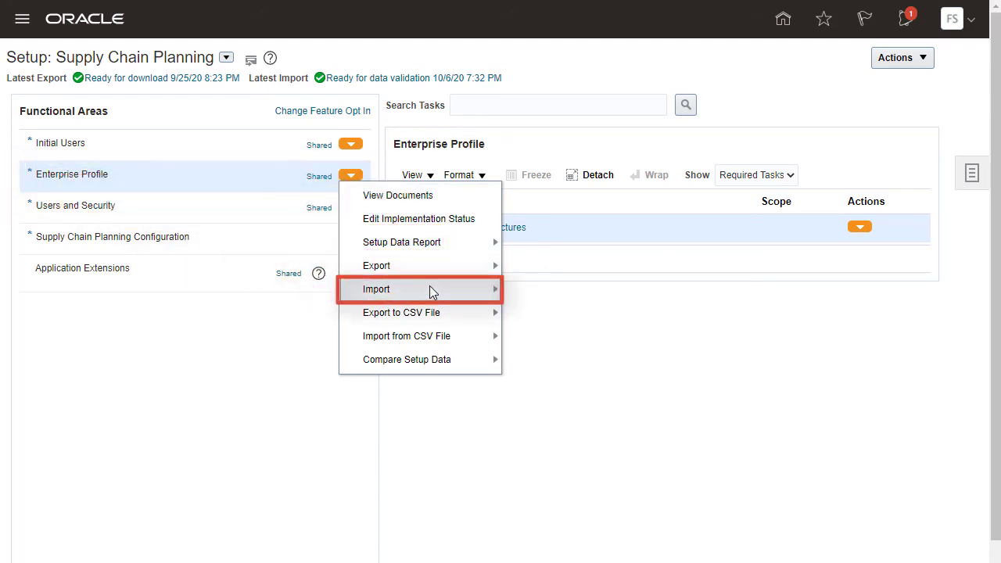
mouse_move(489, 293)
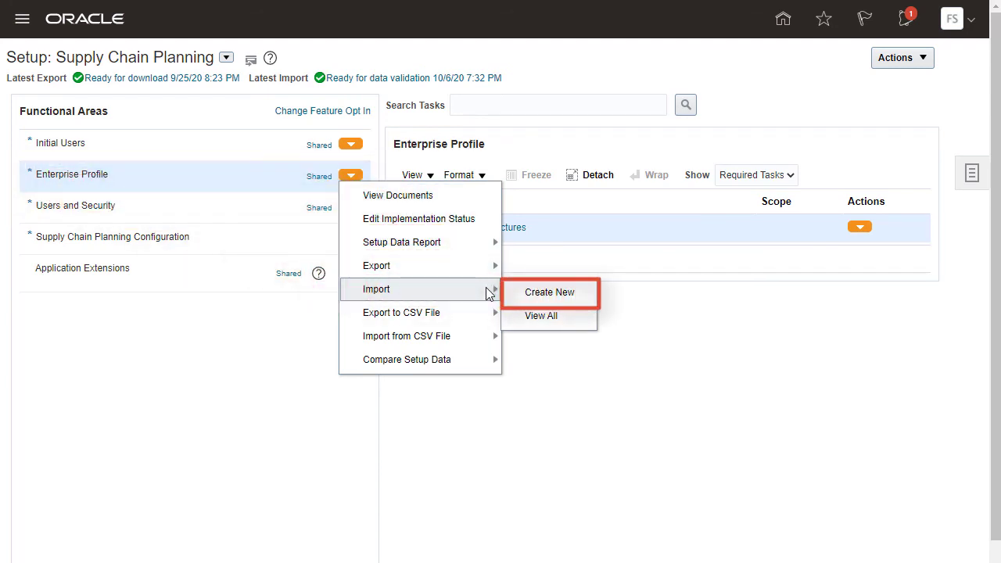